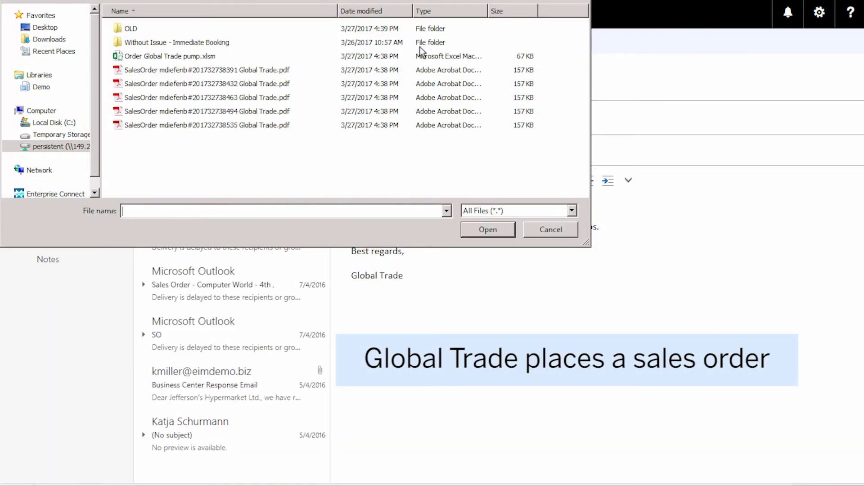
Attach SalesOrder …738432 Global Trade.pdf to the Pump P-100 purchase order email and send it
double_click(257, 84)
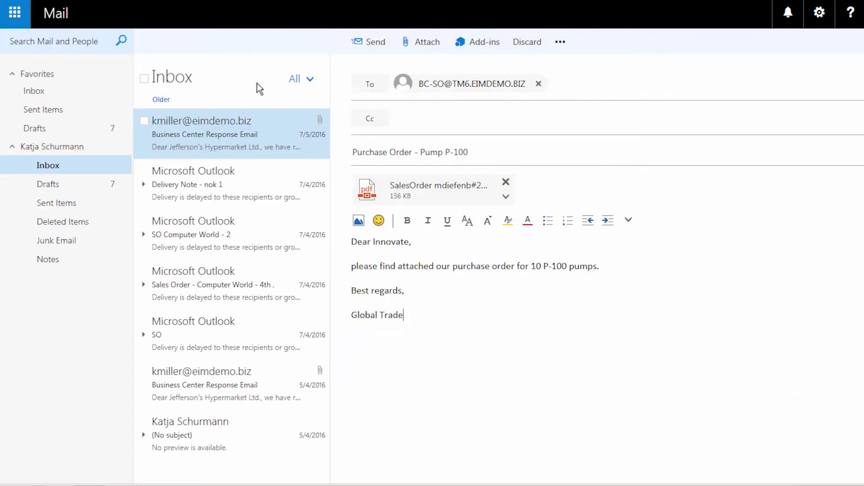
left_click(377, 47)
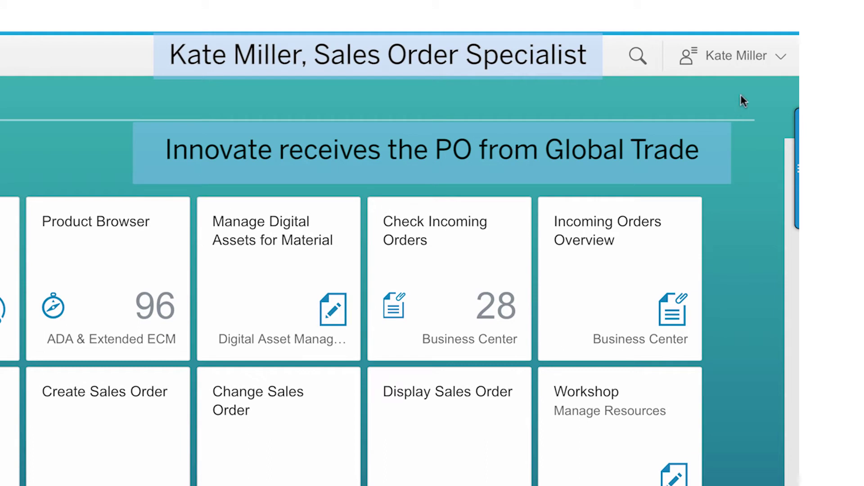
left_click(737, 70)
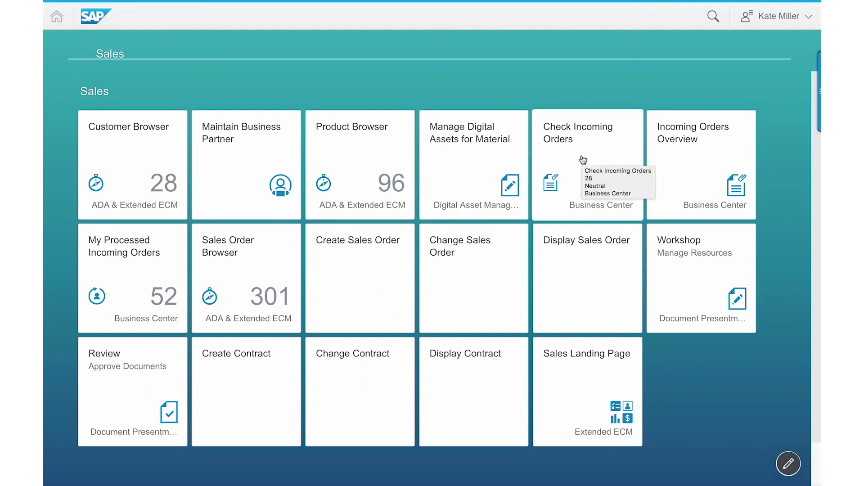
scroll(596, 172, "down", 1)
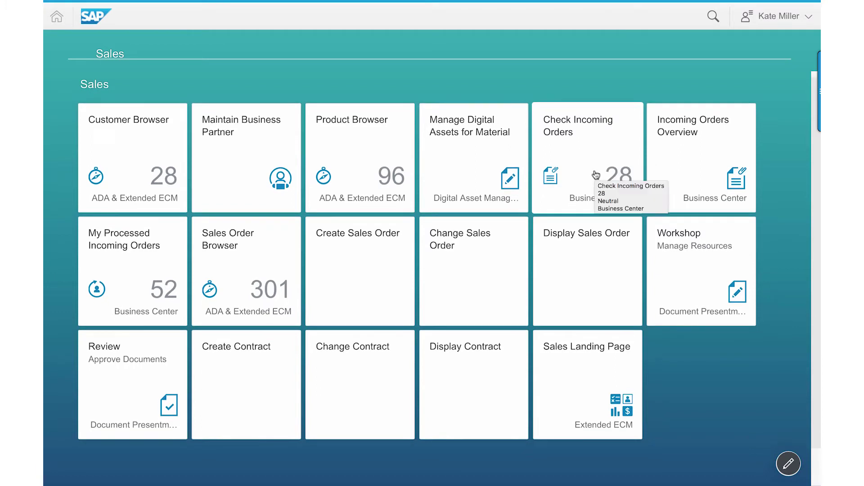
Open Check Incoming Orders and list the Global Trade AG order's attached PDF and mail body
left_click(596, 175)
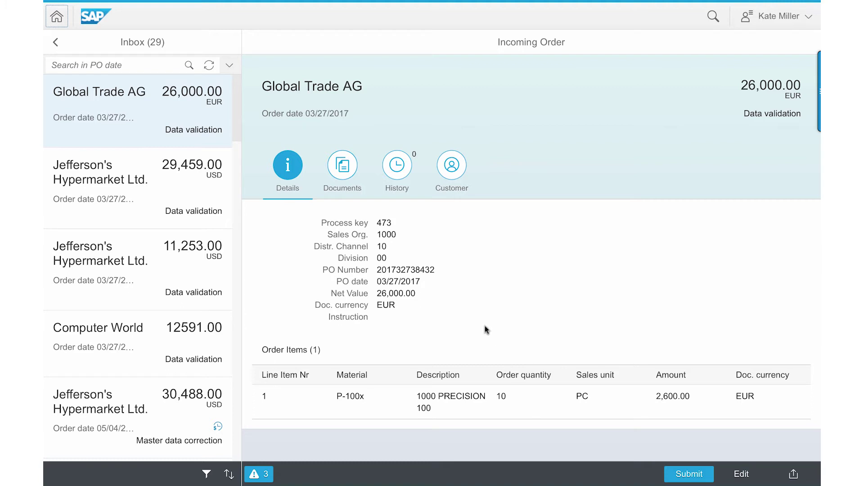
left_click(343, 173)
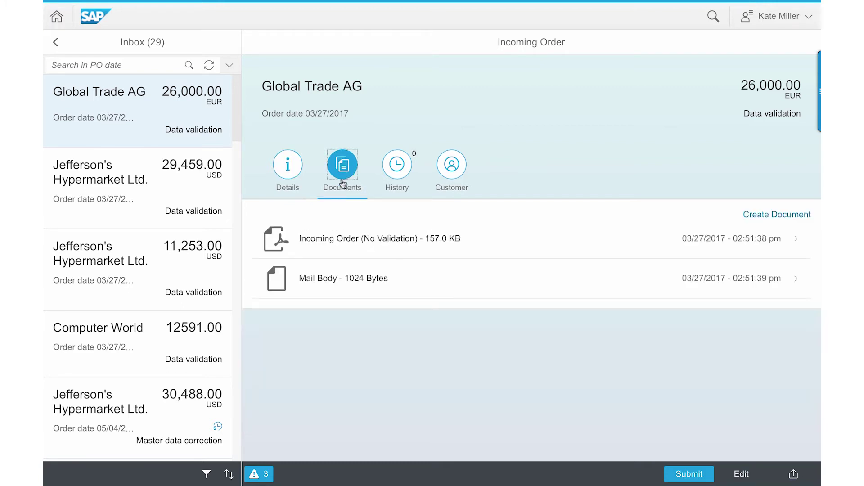
View the incoming purchase order PDF, browse Global Trade AG's customer folders, then return to order details
left_click(345, 238)
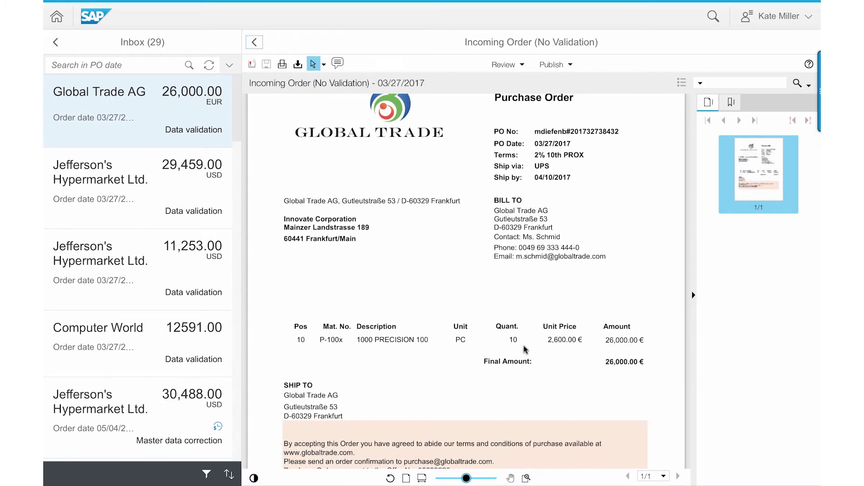
left_click(255, 41)
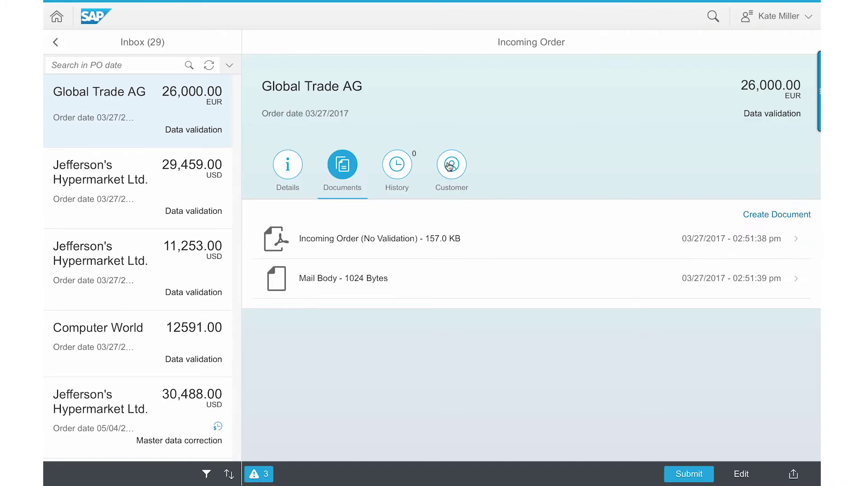
left_click(448, 164)
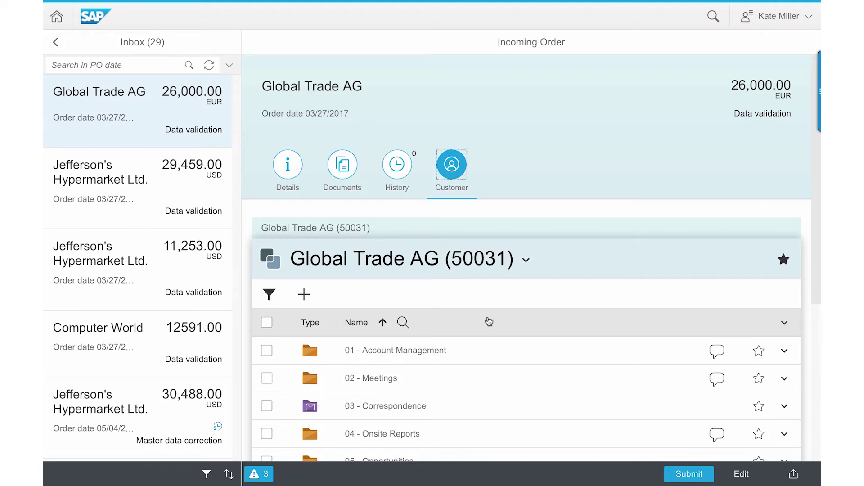
scroll(489, 322, "down", 1)
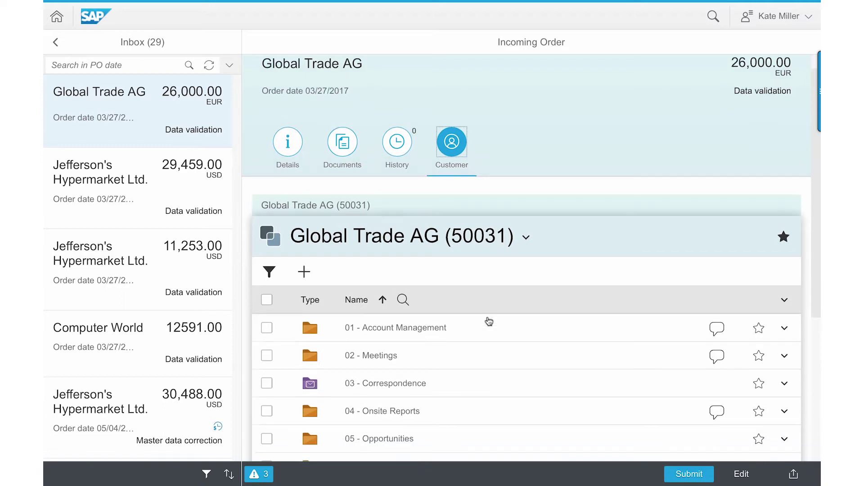
scroll(489, 321, "down", 3)
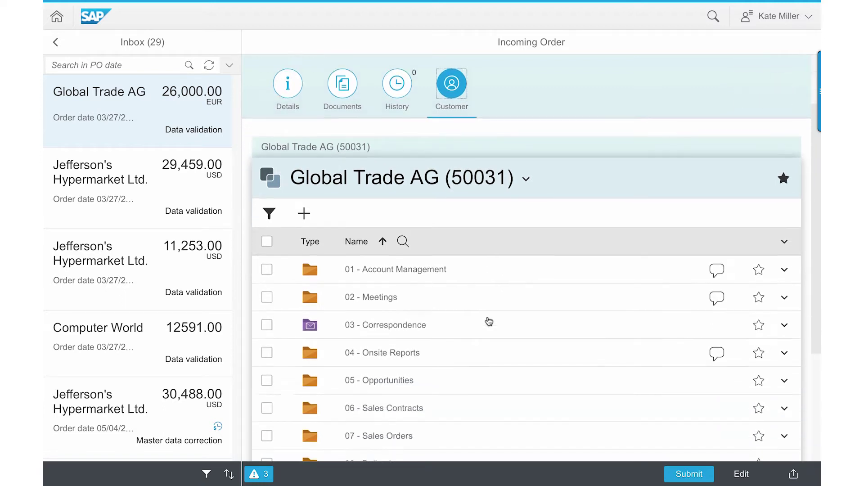
scroll(489, 321, "down", 1)
scroll(489, 322, "down", 2)
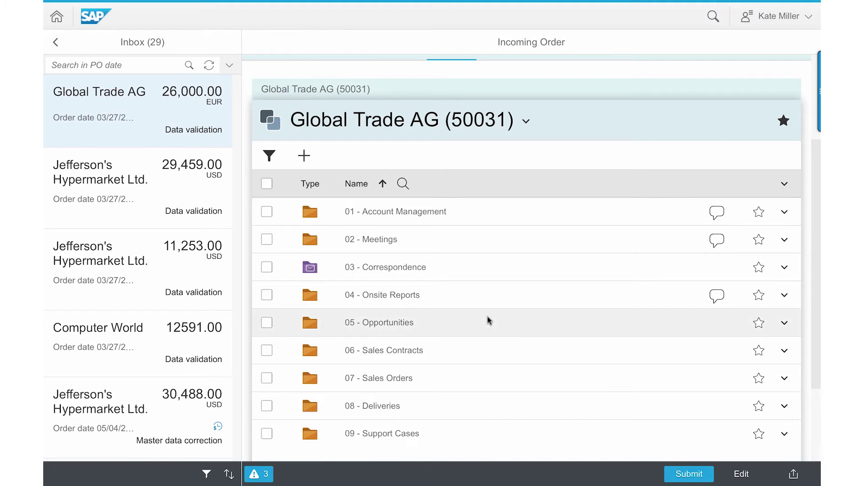
mouse_move(488, 319)
scroll(488, 317, "up", 2)
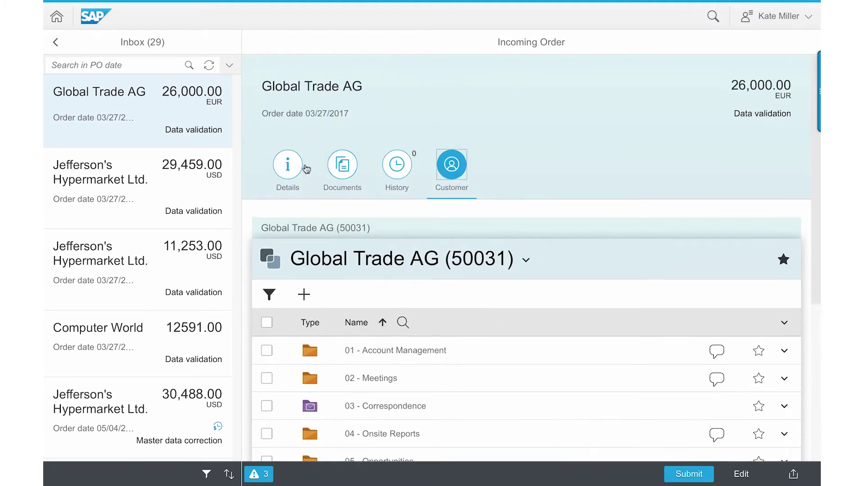
left_click(288, 166)
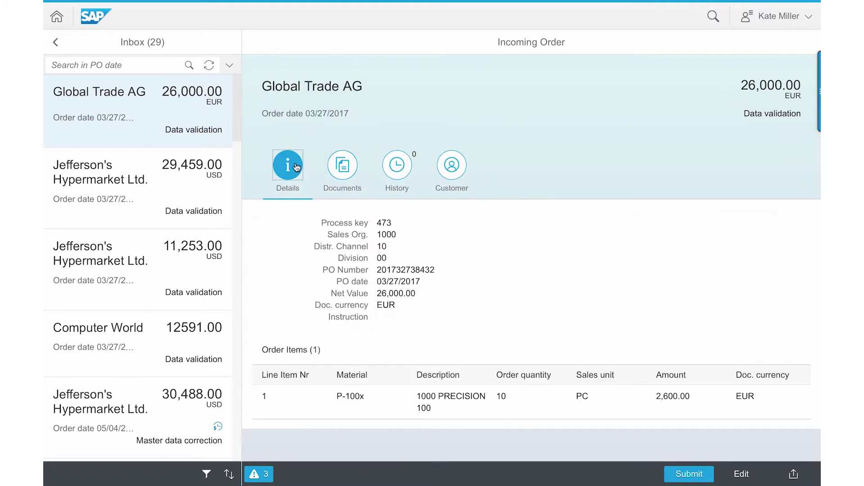
Read the validation messages, including invalid material number P-100x on line item 1
left_click(267, 474)
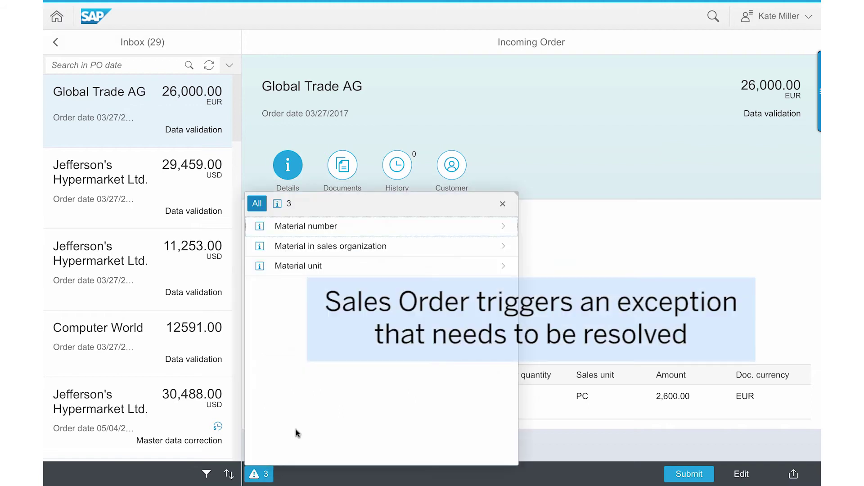
left_click(340, 226)
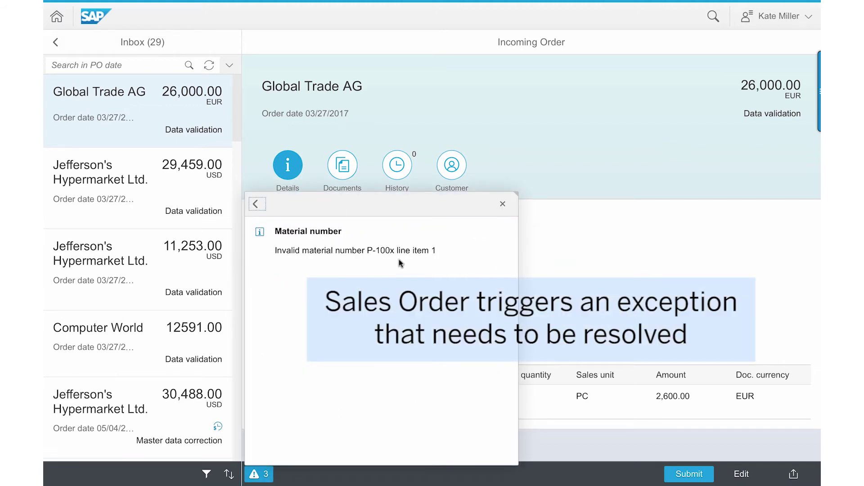
left_click(503, 204)
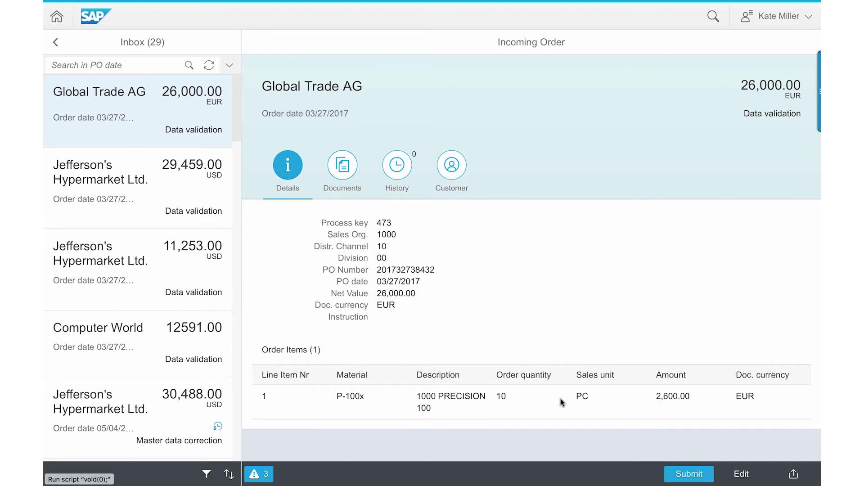
Edit the order and change line item 1's material to P-100
left_click(738, 475)
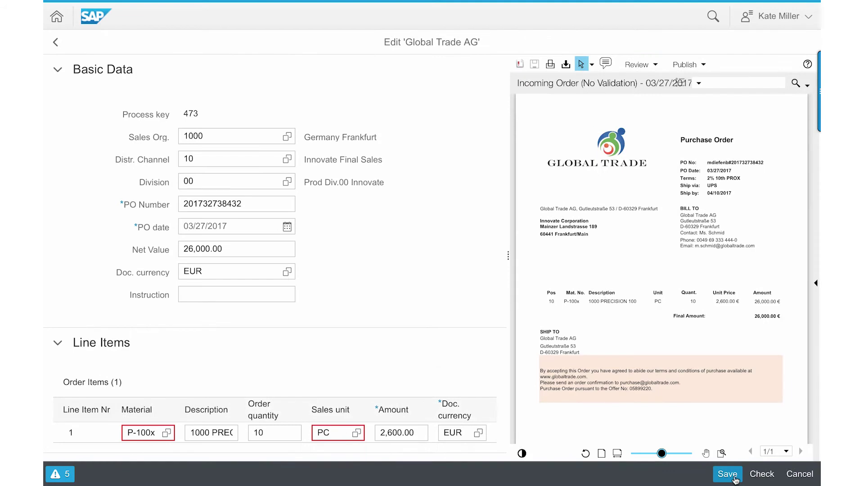
left_click(166, 433)
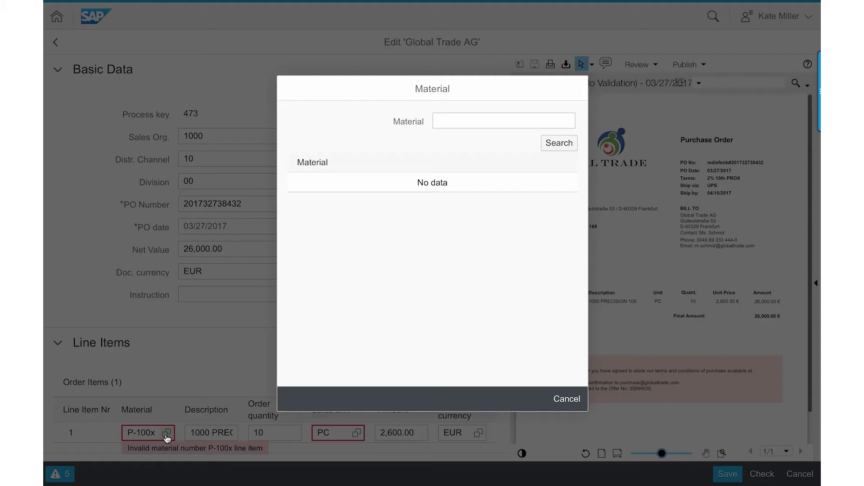
left_click(307, 205)
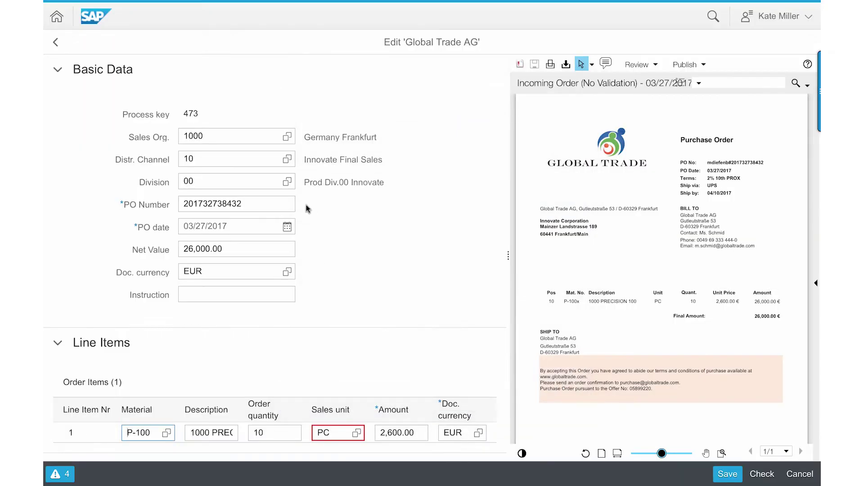
Save the corrected order and enter the submit comment 'Material Number corrected.'
left_click(725, 476)
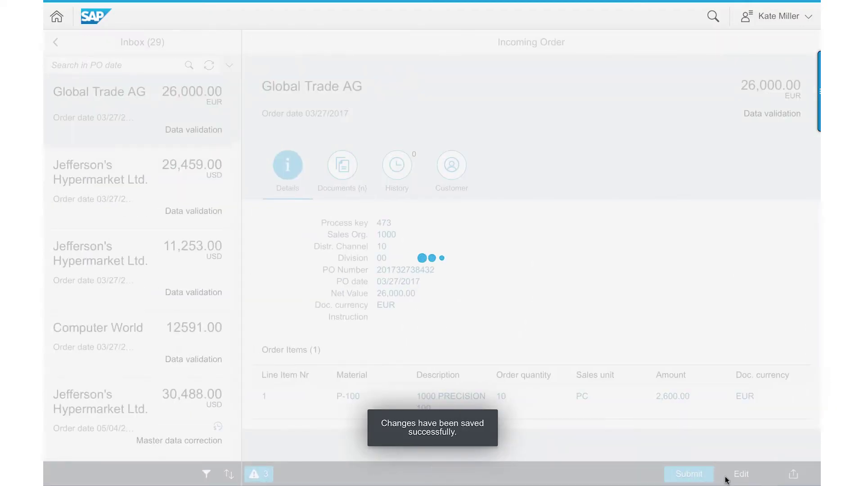
left_click(695, 476)
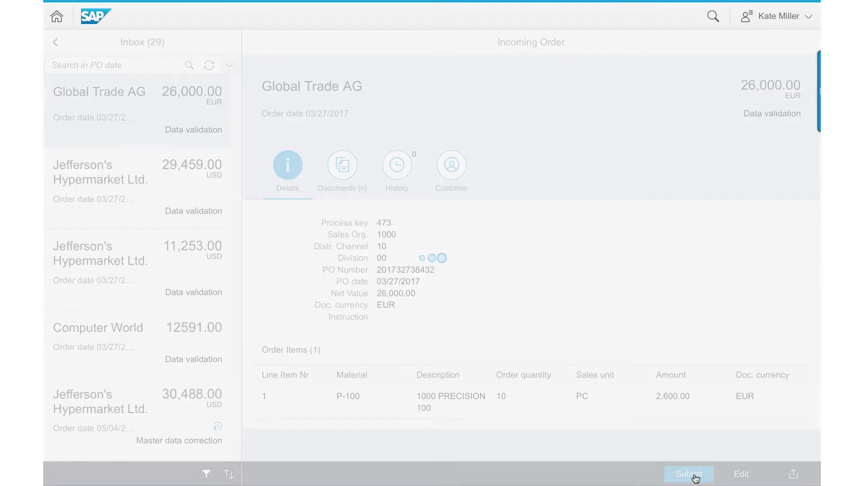
type("Material ")
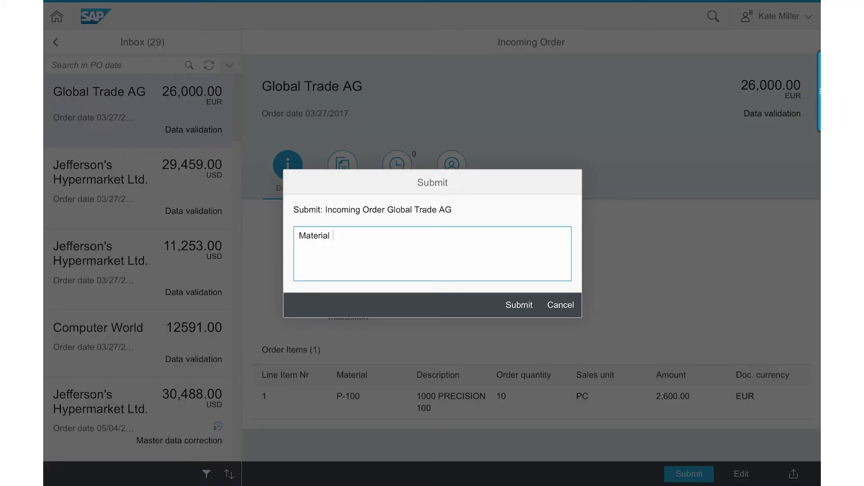
type("Number corrected.")
Submit the commented order, then open the Sales Order Browser showing Global Trade AG's sales order 302
left_click(518, 305)
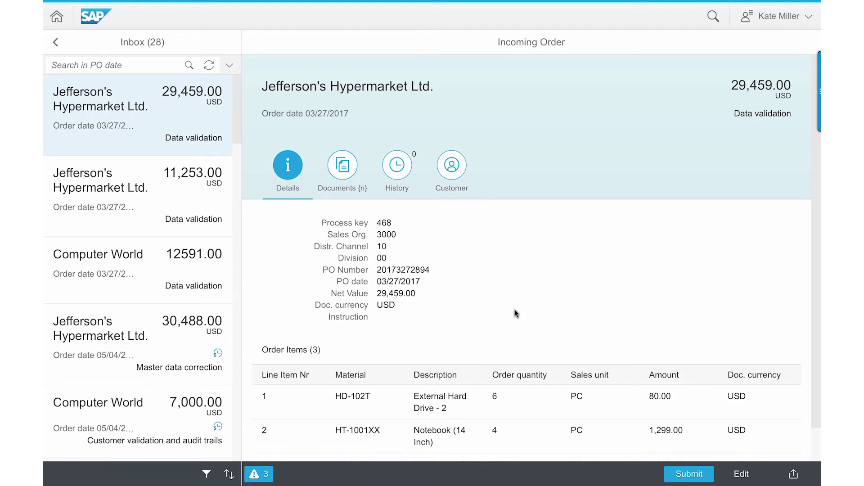
left_click(57, 19)
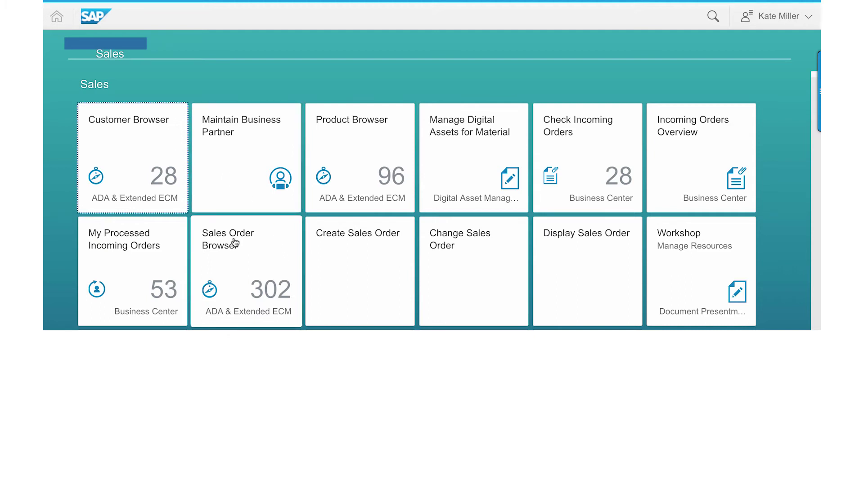
left_click(229, 262)
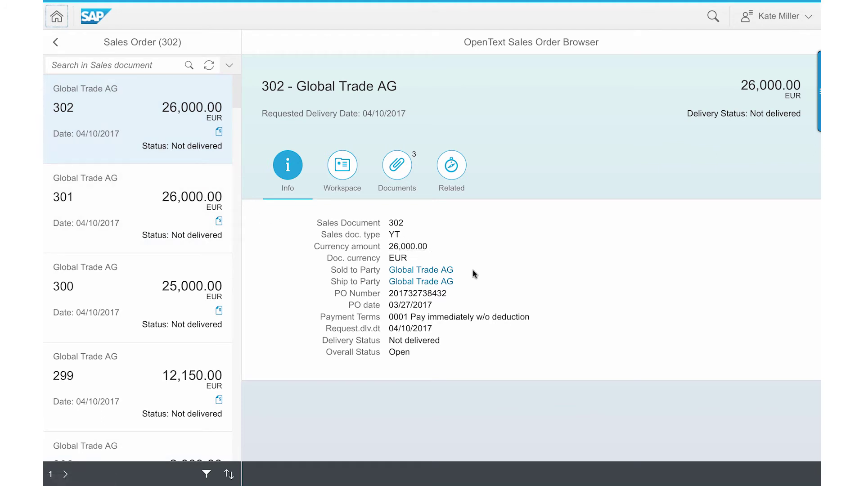
View the Order Confirmation PDF from the sales order's documents, then open its workspace folders
left_click(397, 167)
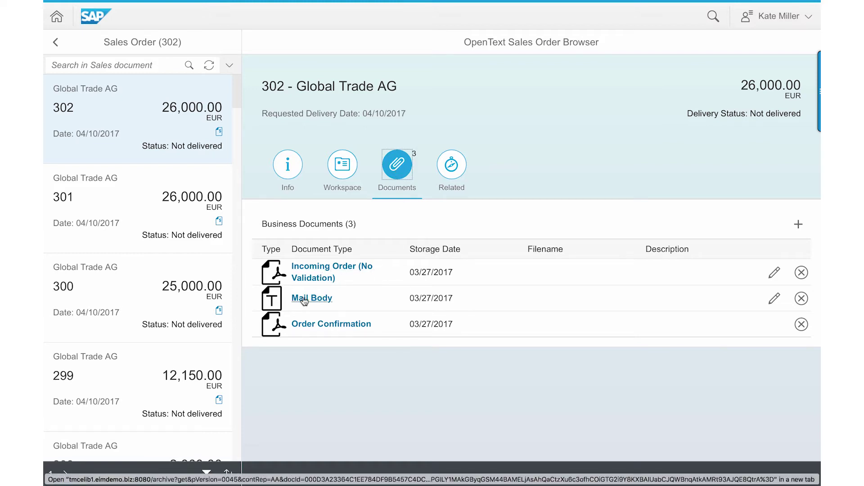
left_click(323, 328)
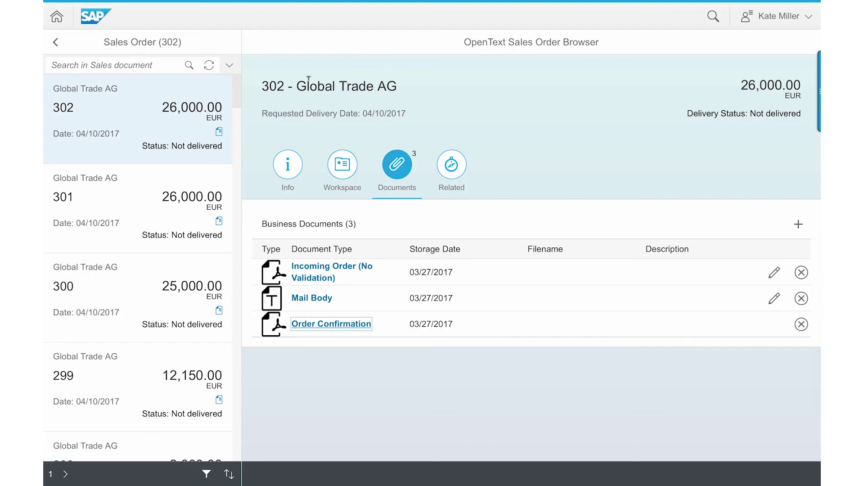
left_click(342, 167)
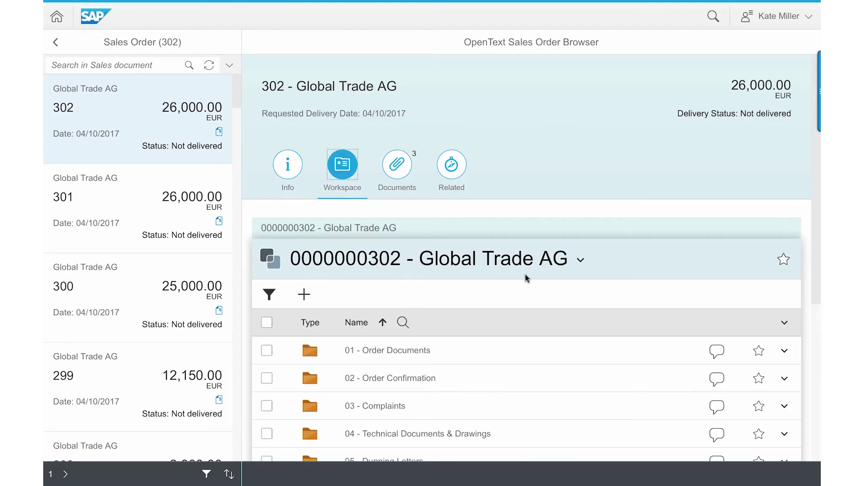
Review the incoming purchase order PDF in the 01 - Order Documents folder
mouse_move(390, 355)
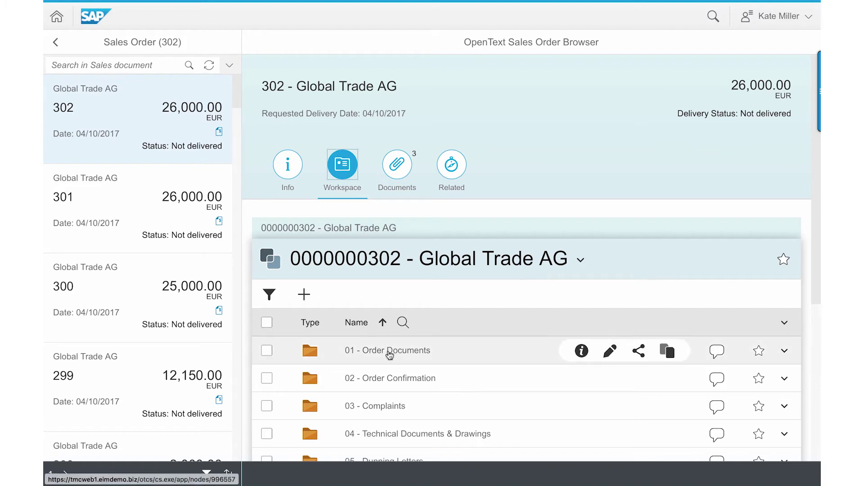
left_click(390, 355)
left_click(387, 354)
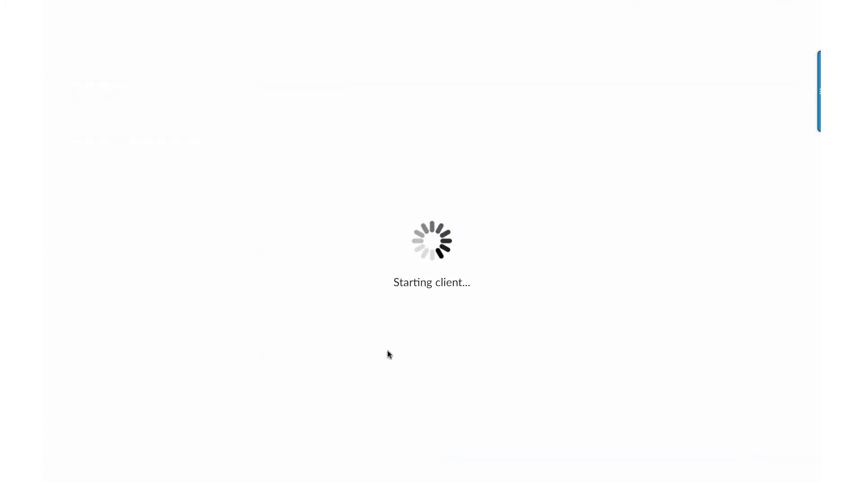
scroll(388, 351, "down", 3)
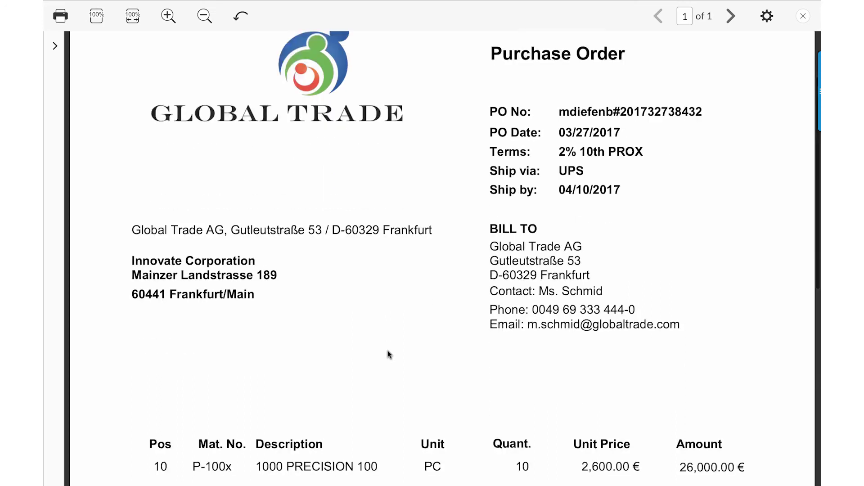
scroll(389, 355, "down", 2)
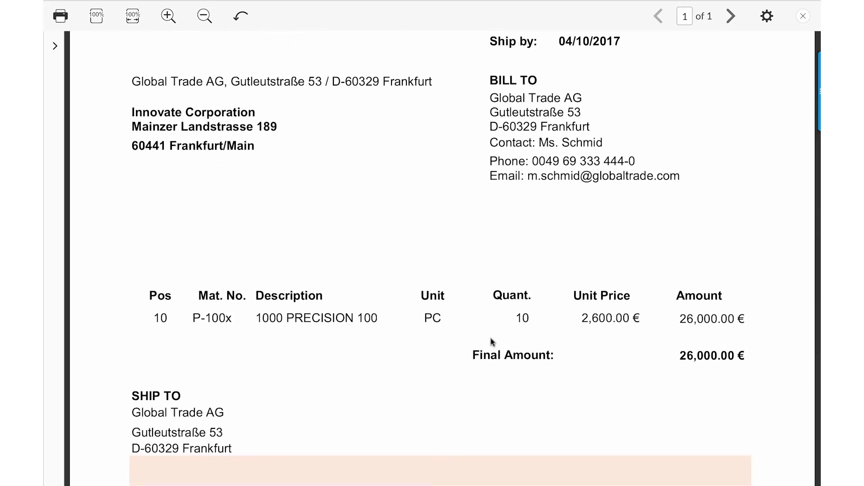
key("Escape")
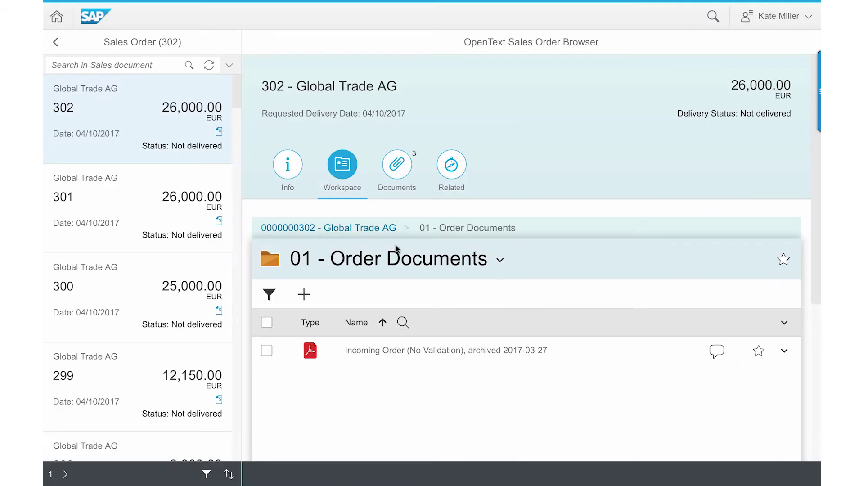
left_click(375, 234)
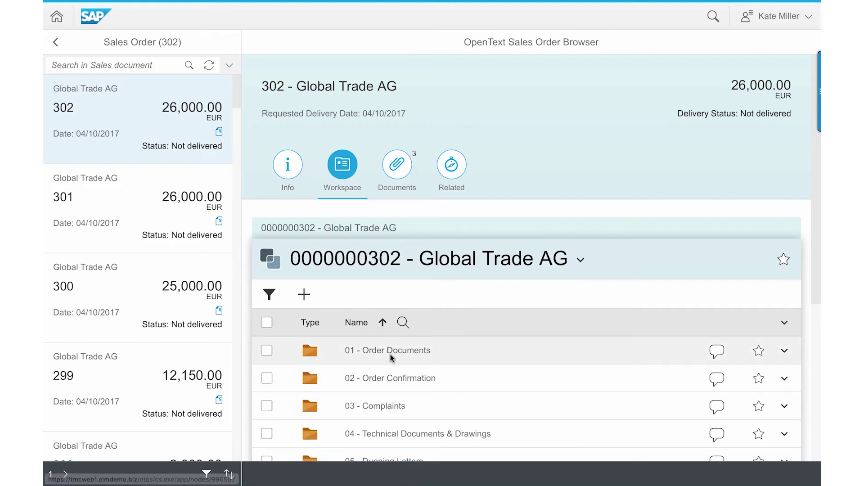
Review the Order Confirmation PDF in the 02 - Order Confirmation folder
left_click(396, 380)
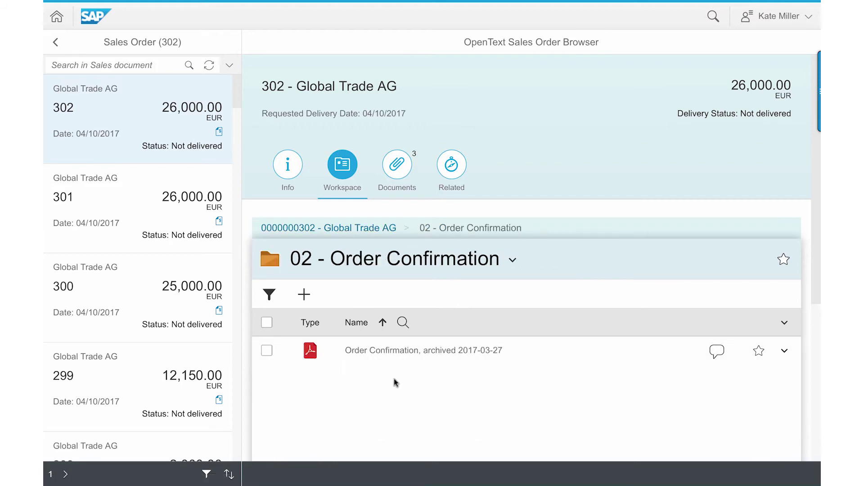
left_click(398, 350)
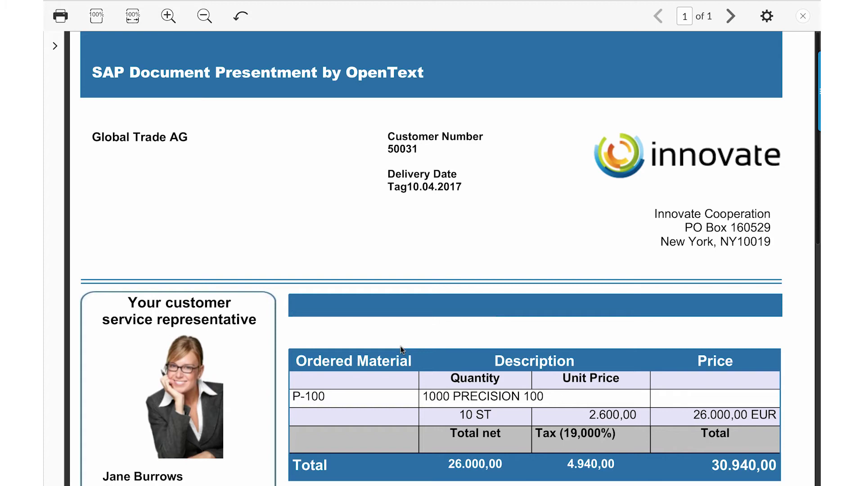
key("Escape")
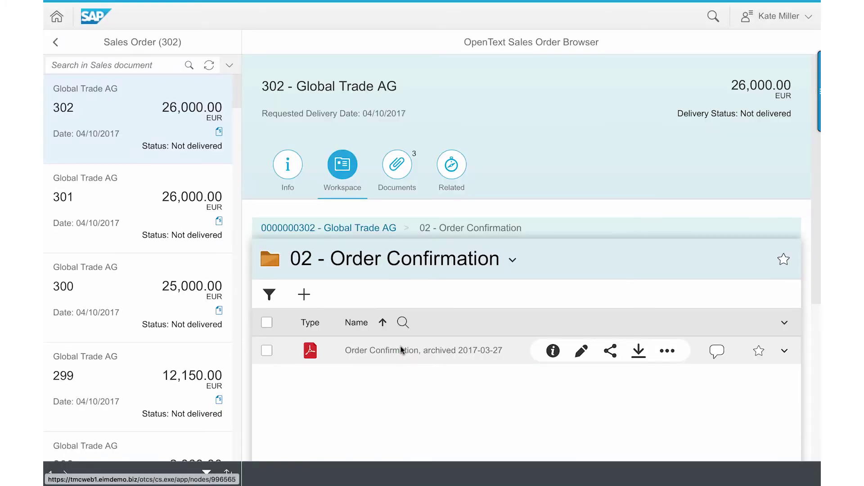
left_click(290, 174)
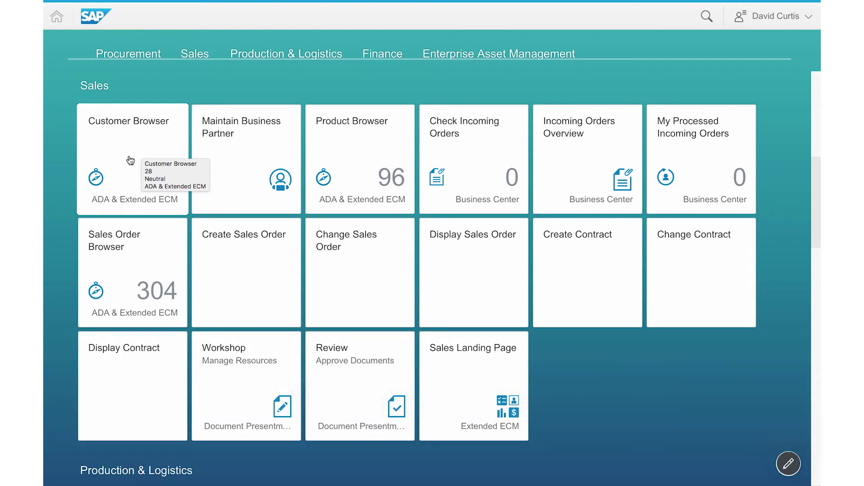
Search the Customer Browser by Name for 'Global Trade' to find customer 50031
left_click(130, 161)
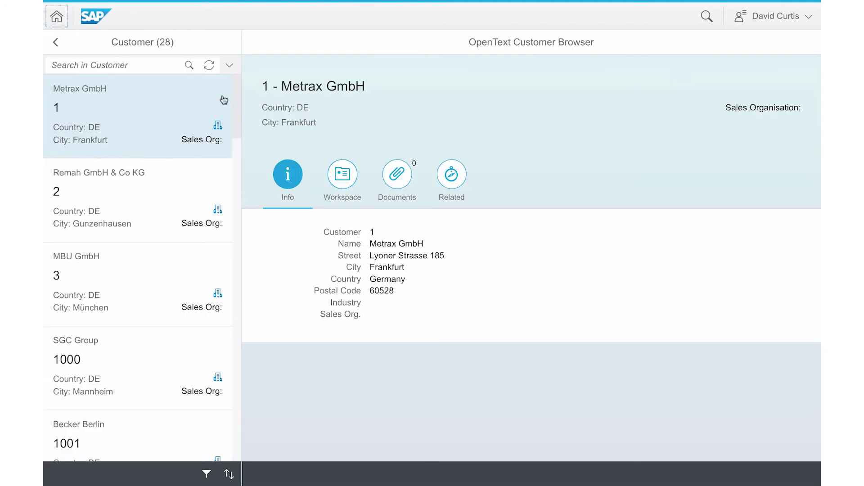
left_click(229, 67)
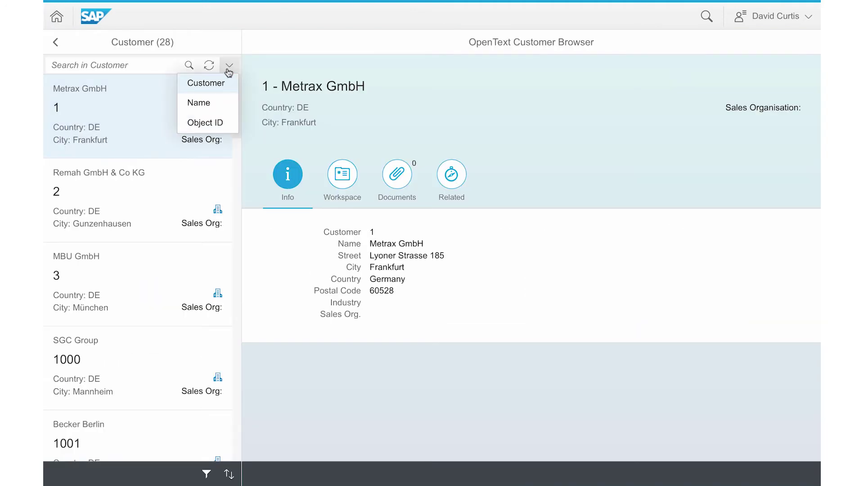
left_click(202, 102)
left_click(138, 63)
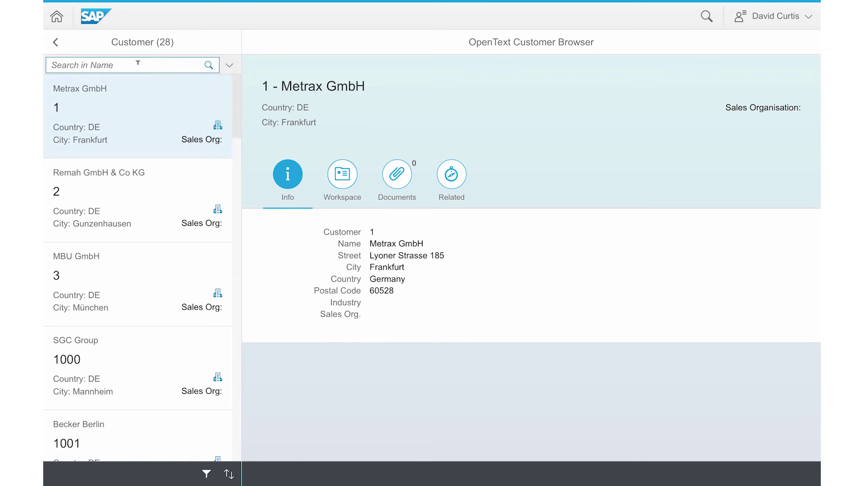
type("Global Trade")
key("Return")
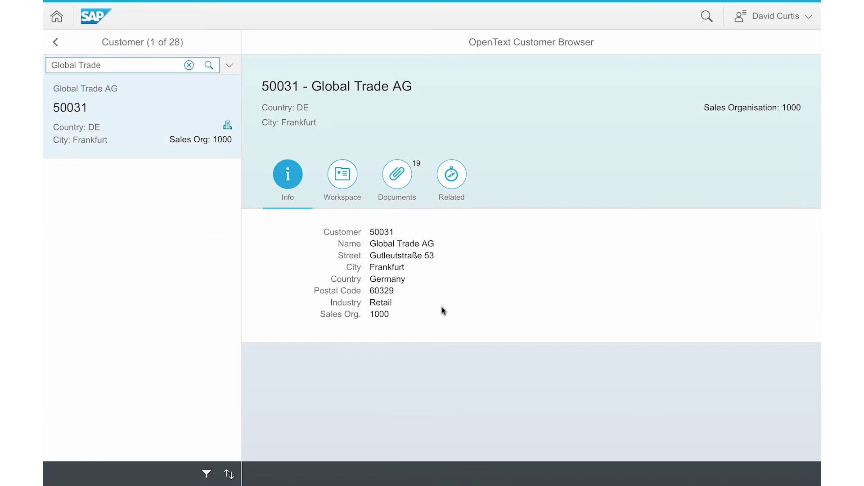
Open Global Trade AG's workspace and its 01 - Account Management folder
left_click(345, 185)
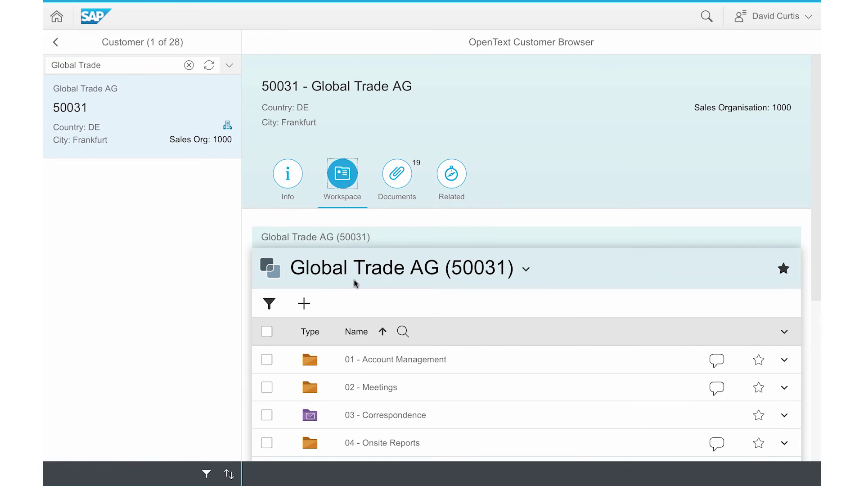
left_click(272, 304)
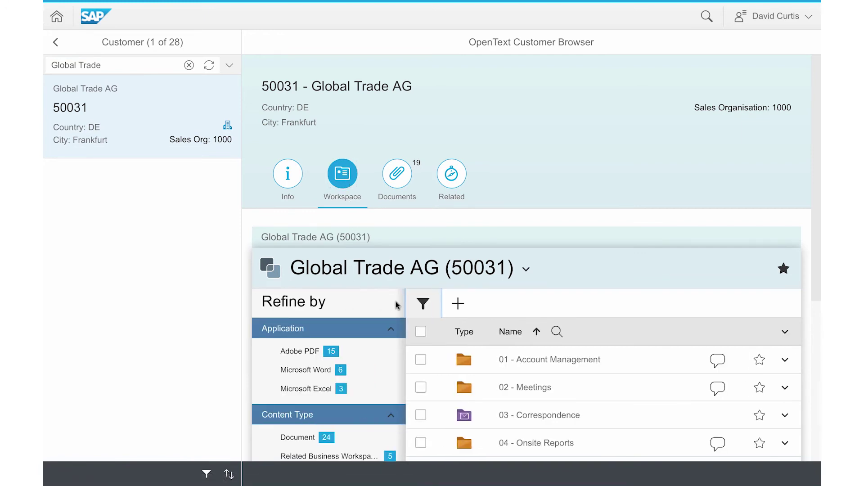
left_click(420, 305)
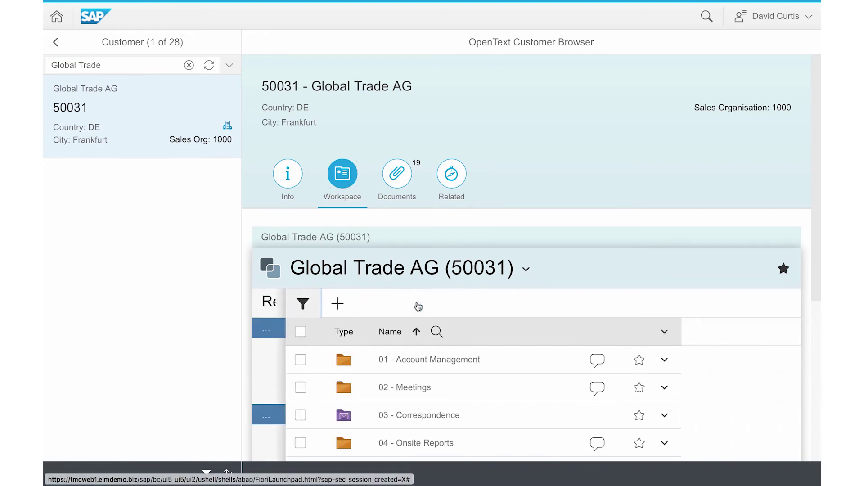
left_click(406, 360)
scroll(407, 363, "down", 3)
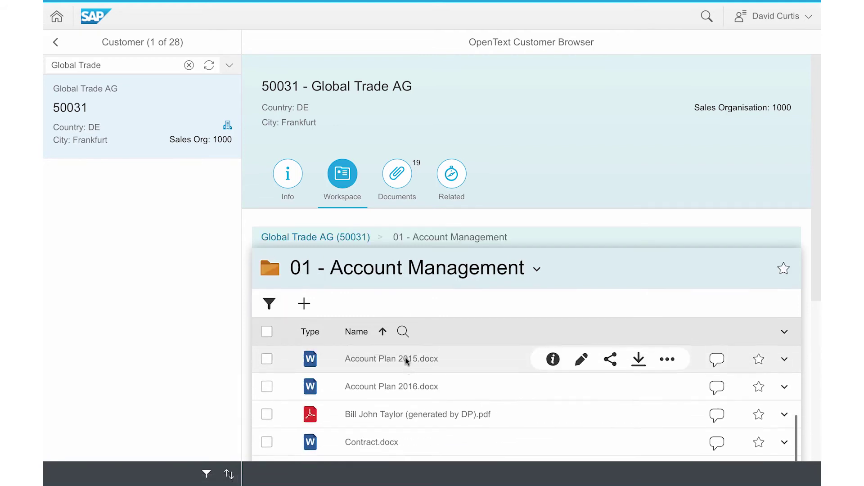
scroll(407, 362, "up", 5)
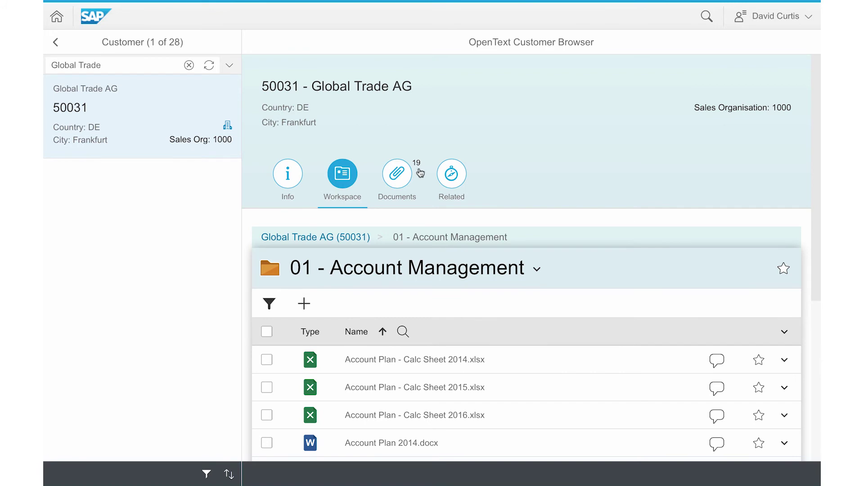
List the customer's 19 business documents, including Correspondence and License Contract records
left_click(398, 177)
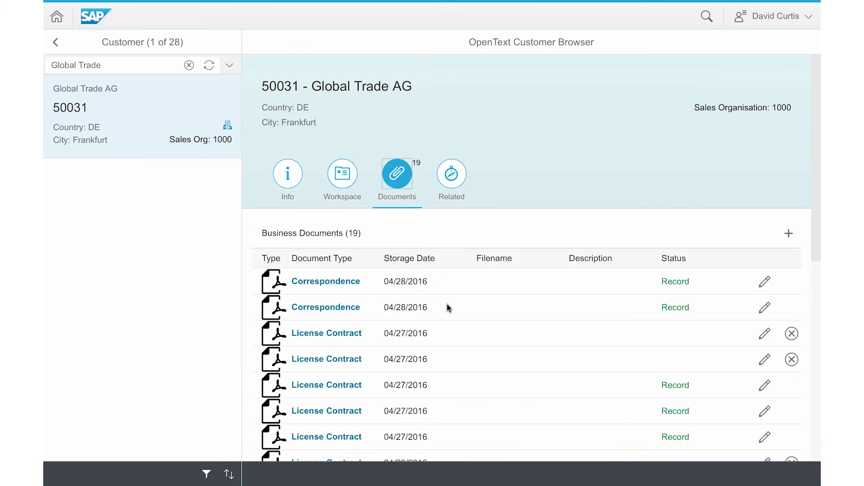
scroll(448, 306, "down", 3)
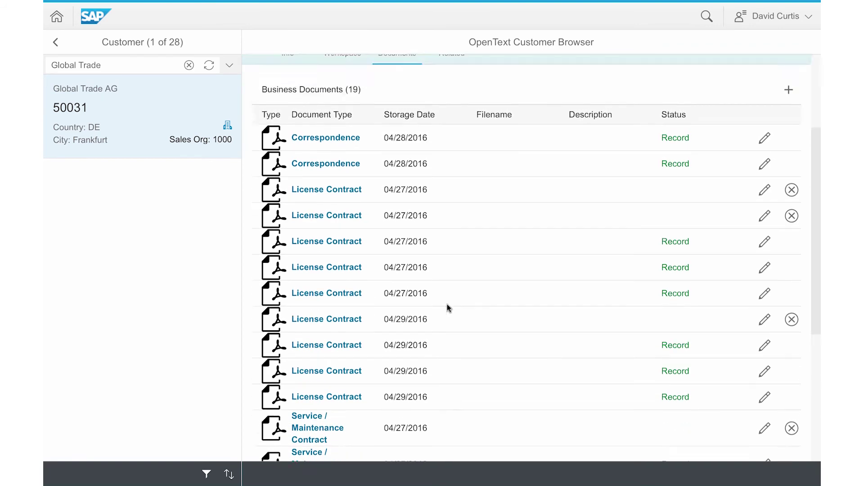
scroll(447, 307, "up", 3)
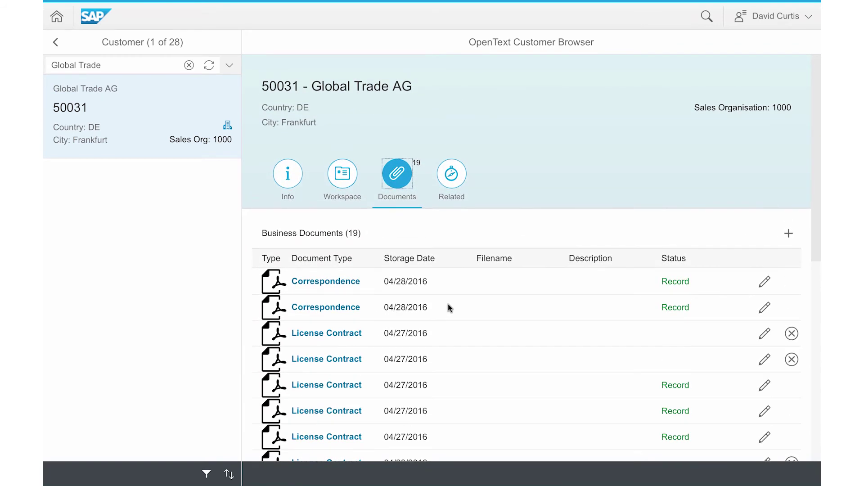
left_click(452, 175)
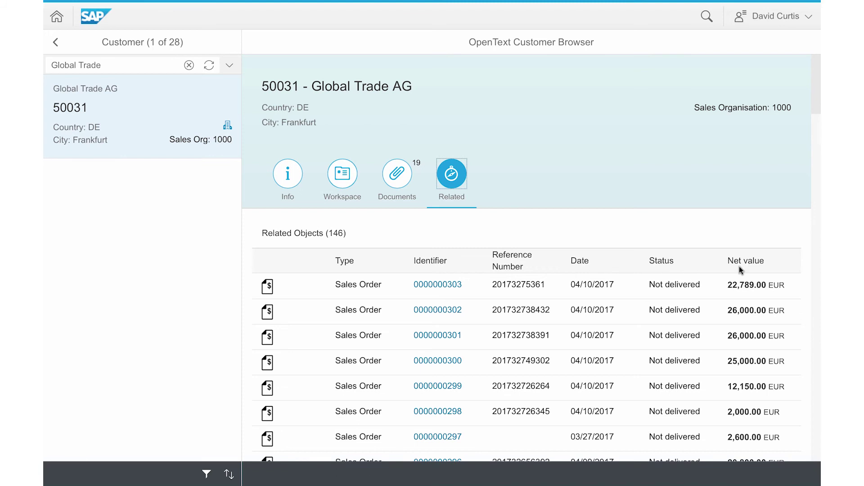
left_click(453, 361)
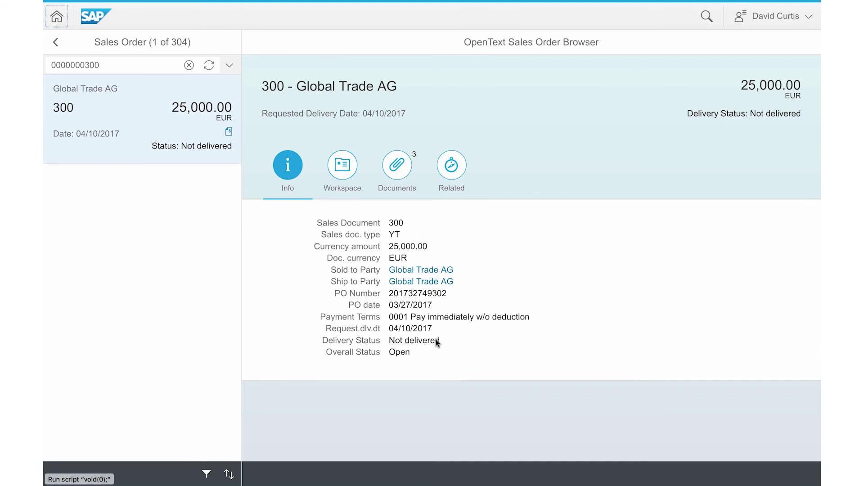
View the archived incoming order PDF in sales order 300's 01 - Order Documents folder
left_click(350, 163)
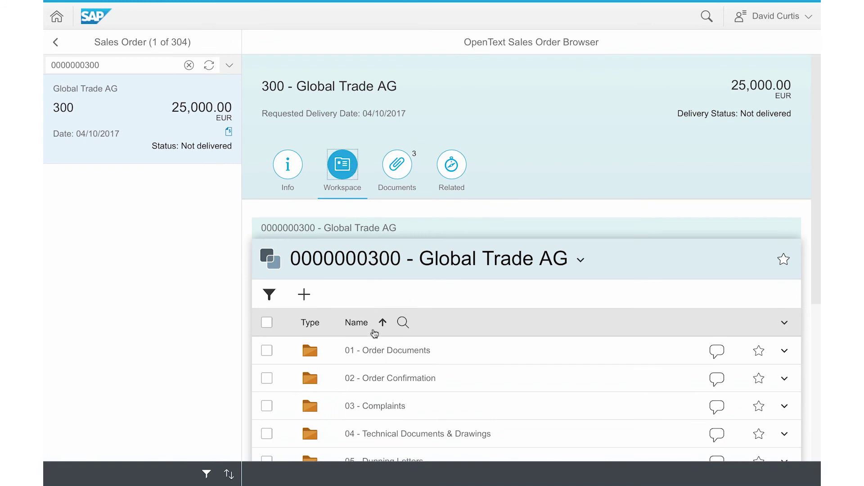
left_click(372, 357)
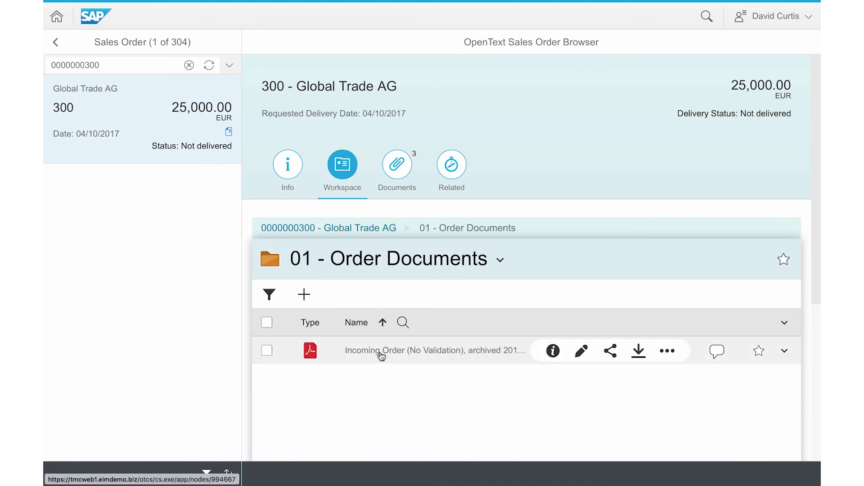
left_click(377, 357)
scroll(381, 355, "down", 4)
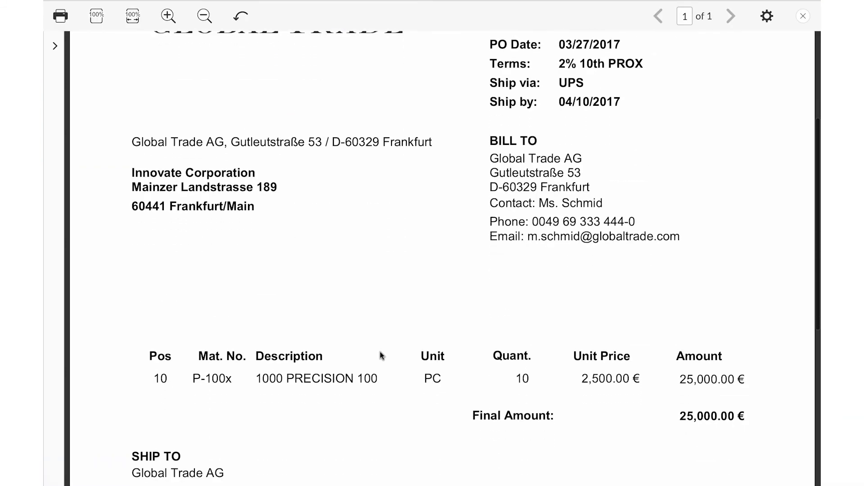
scroll(379, 352, "up", 4)
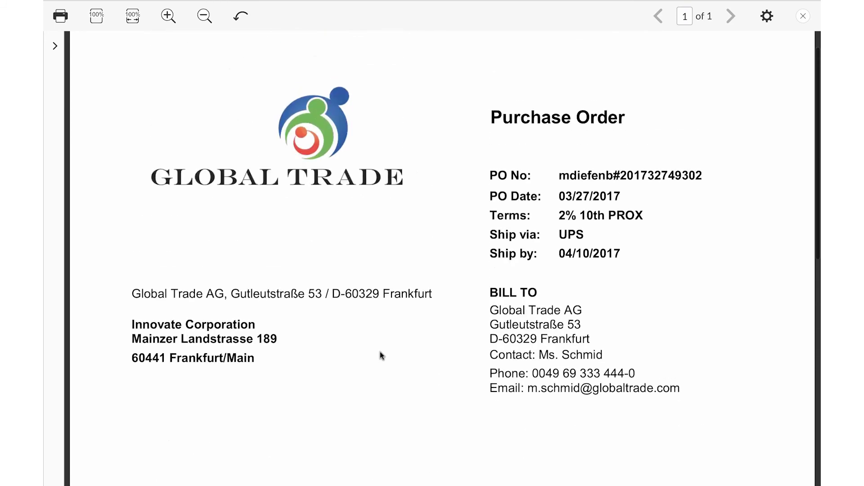
key("Escape")
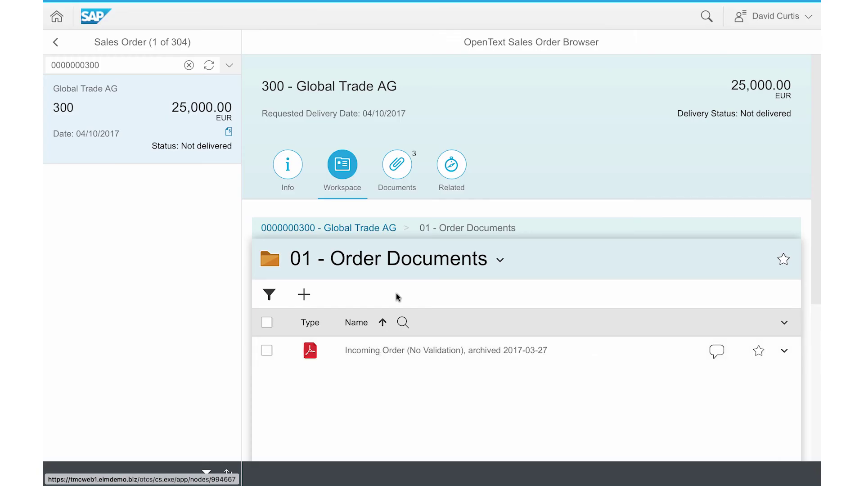
Check sales order 300's three business documents, then open related material P-100 Pump Precision 100
left_click(396, 159)
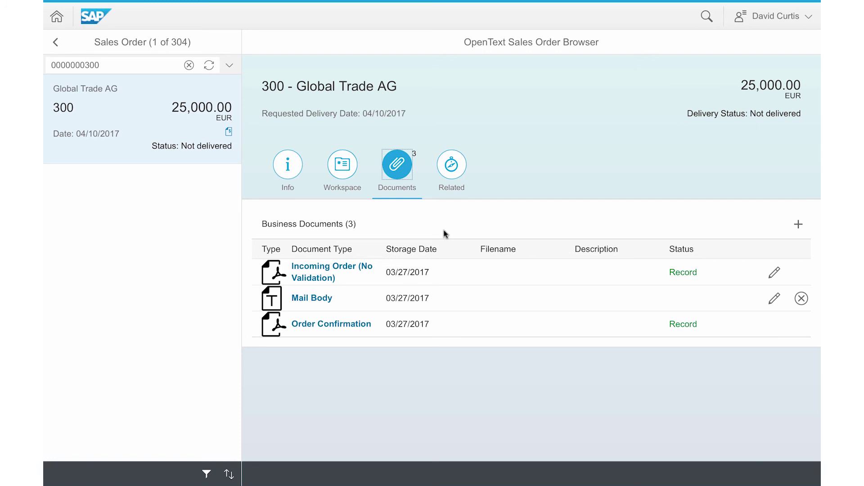
left_click(452, 165)
left_click(455, 270)
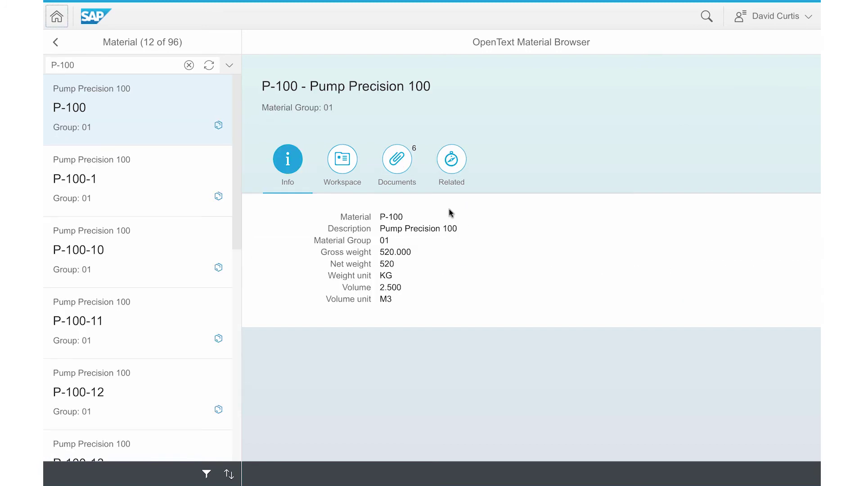
Browse P-100's 04 - Technical Documents & Drawings folder and a product picture, then list its 161 related materials
left_click(342, 165)
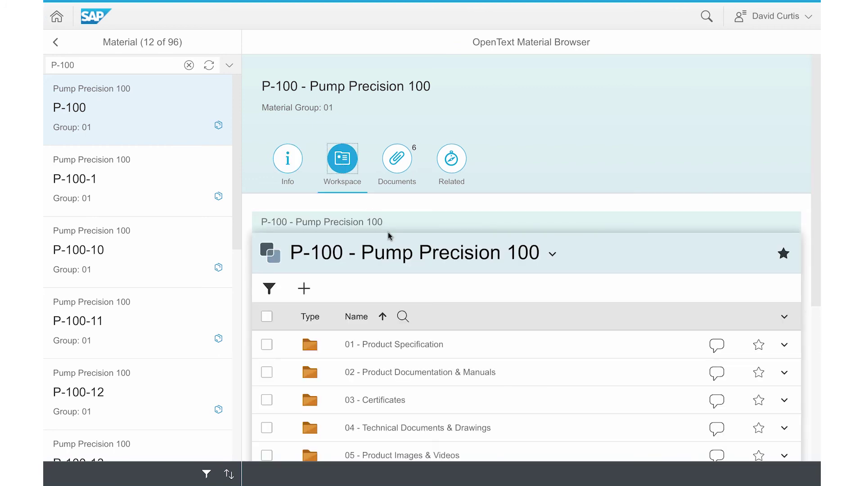
left_click(420, 430)
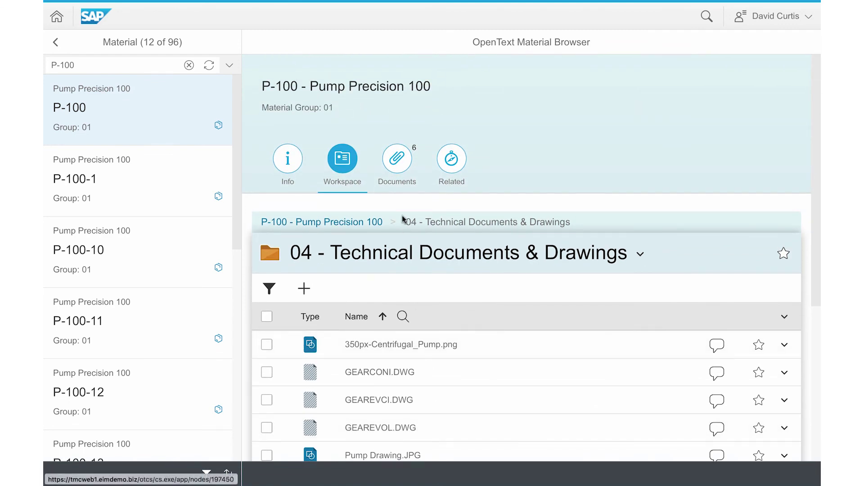
left_click(397, 159)
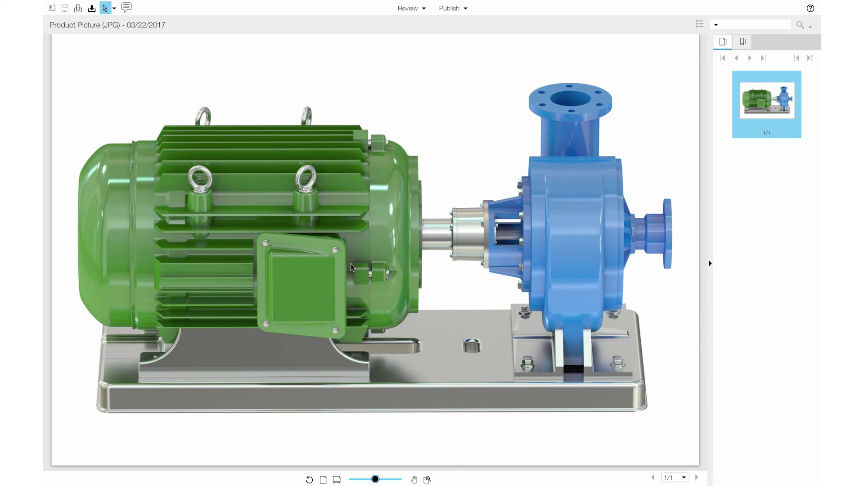
key("ctrl+w")
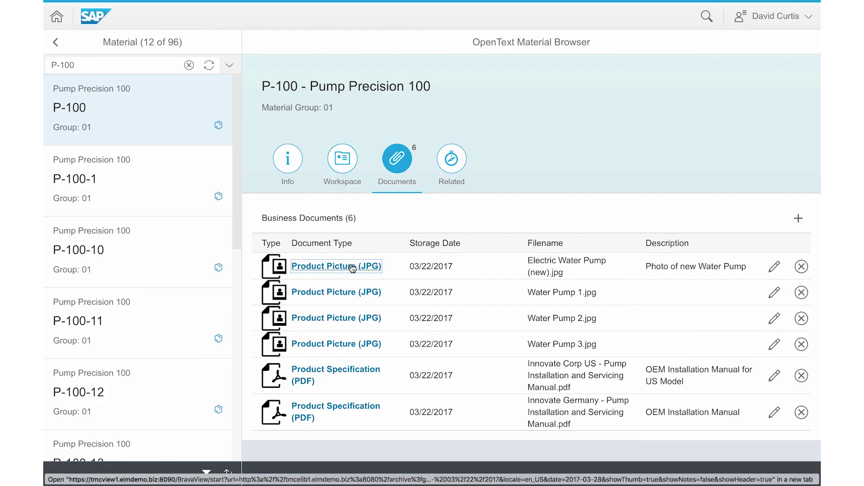
left_click(445, 167)
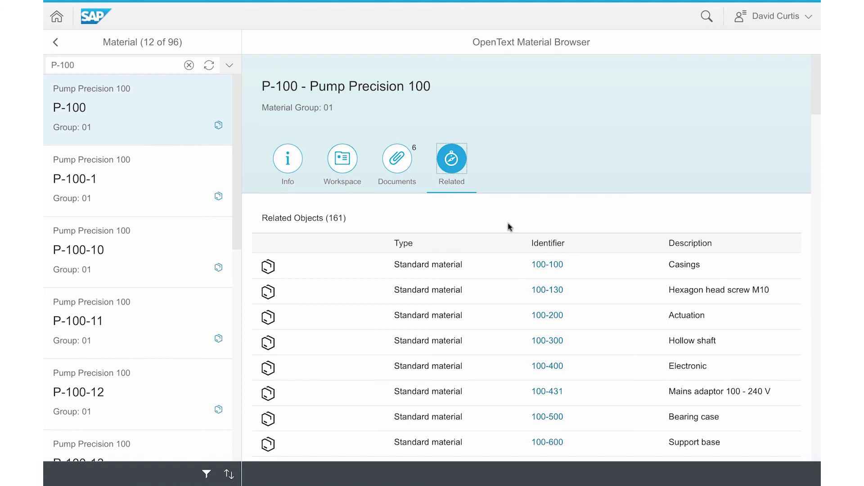